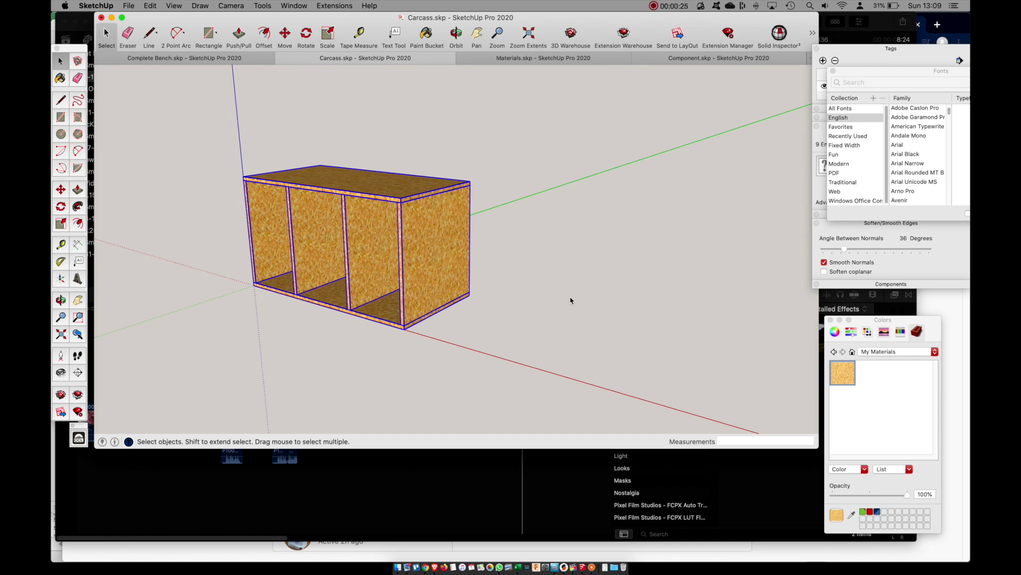
Step: Search the Extension Warehouse for "open cut list" and open the OpenCutList extension
{"action": "left_click", "coordinate": [288, 6]}
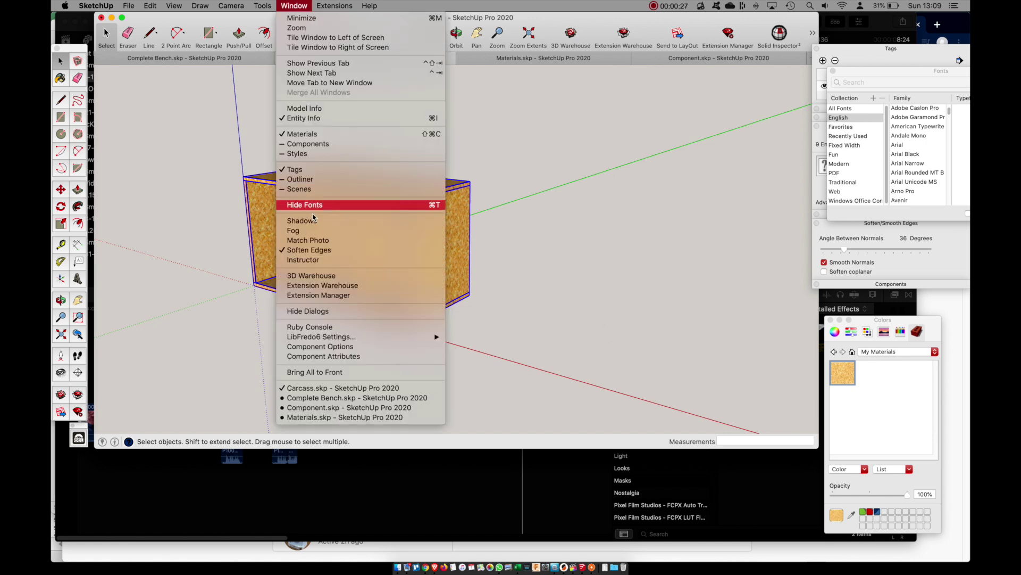
{"action": "left_click", "coordinate": [324, 286]}
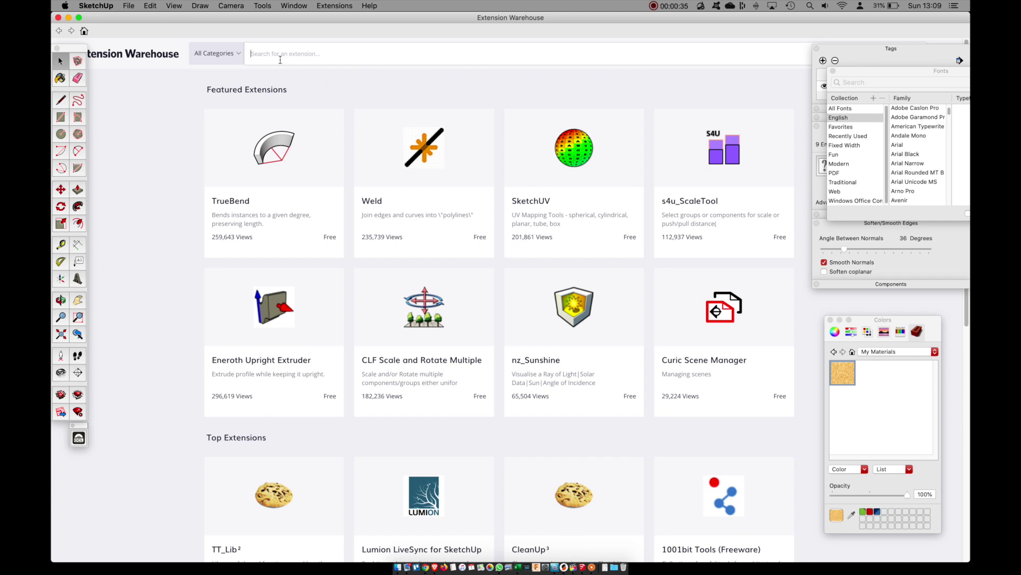
{"action": "type", "text": "open cut ("}
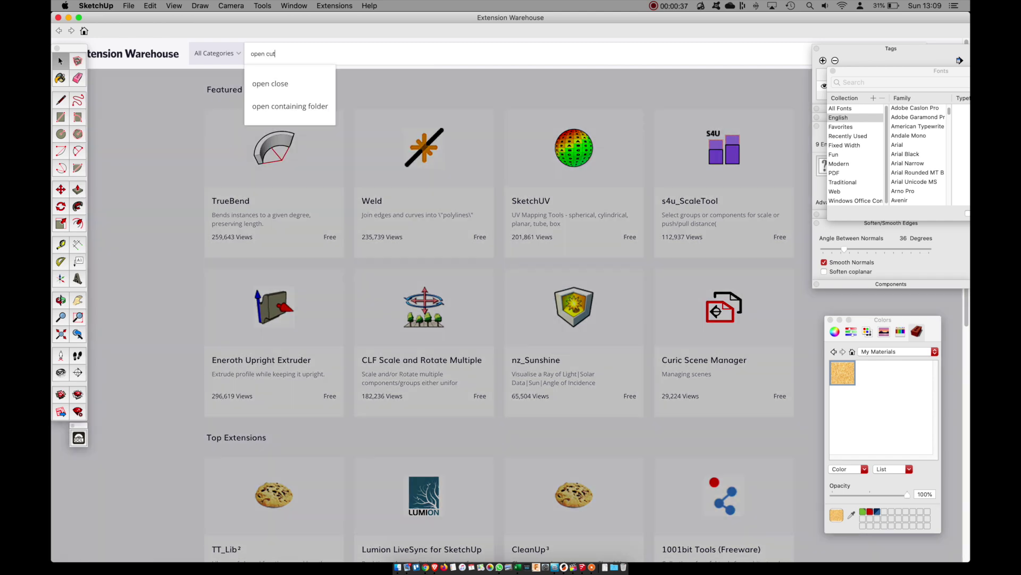
{"action": "type", "text": "ist"}
{"action": "key", "text": "Return"}
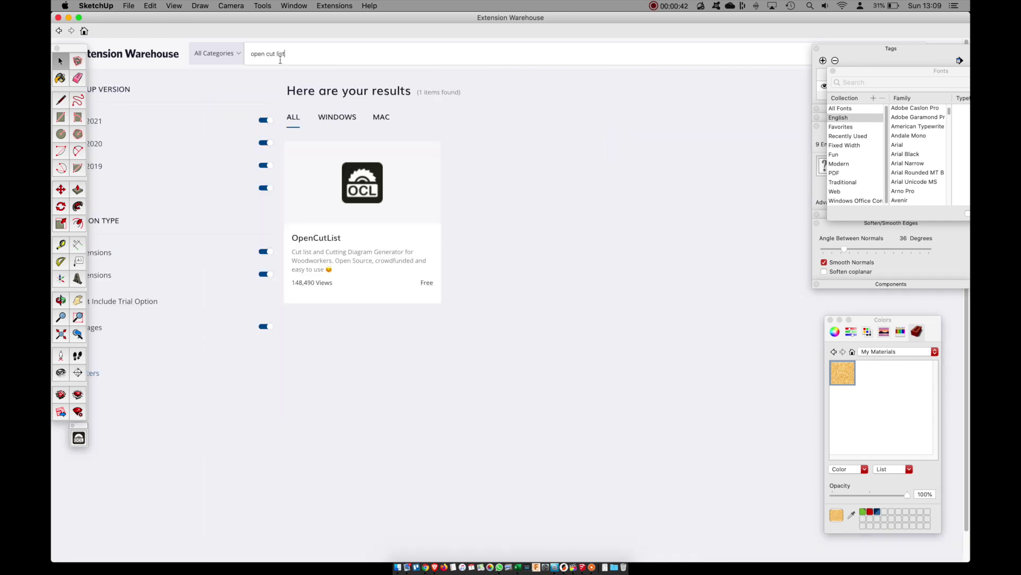
{"action": "left_click", "coordinate": [321, 191]}
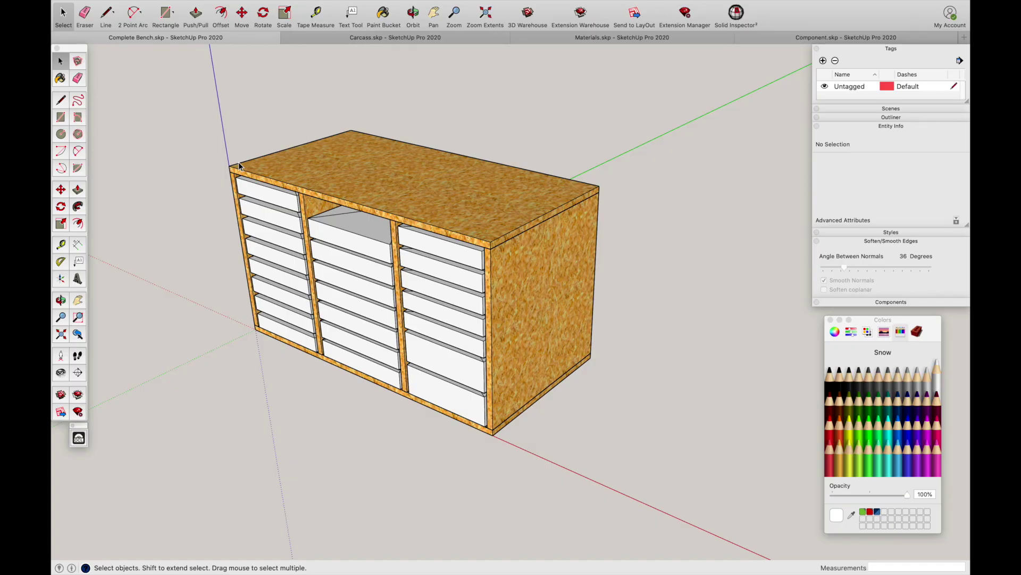
Step: Delete the drawers from the complete bench model, leaving the carcass and drawer runners
{"action": "left_click", "coordinate": [264, 195]}
{"action": "key", "text": "Delete"}
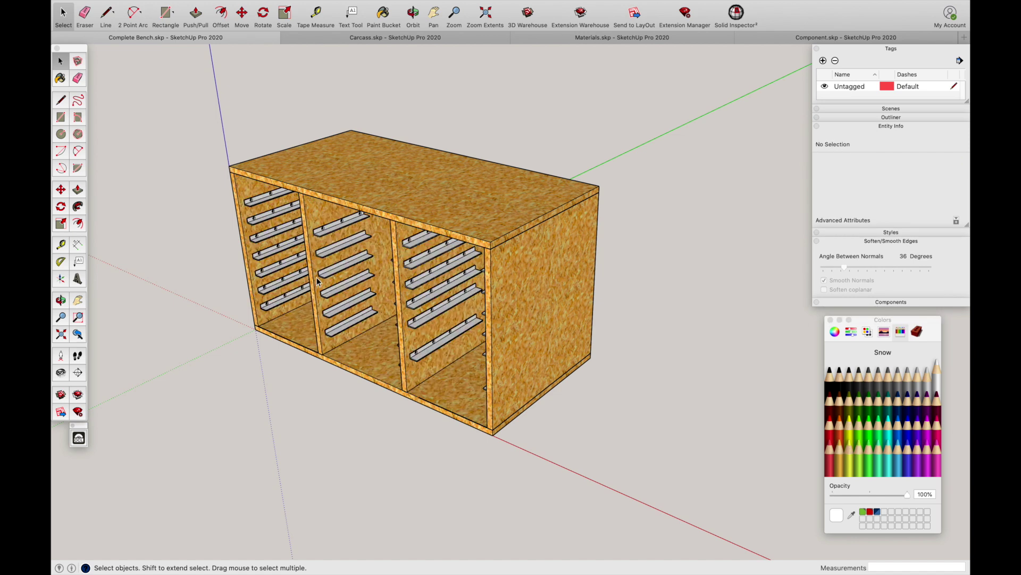
{"action": "mouse_move", "coordinate": [335, 315]}
{"action": "middle_mouse_down"}
{"action": "mouse_move", "coordinate": [360, 257]}
{"action": "mouse_move", "coordinate": [506, 205]}
{"action": "mouse_move", "coordinate": [319, 234]}
{"action": "mouse_move", "coordinate": [319, 322]}
{"action": "middle_mouse_up"}
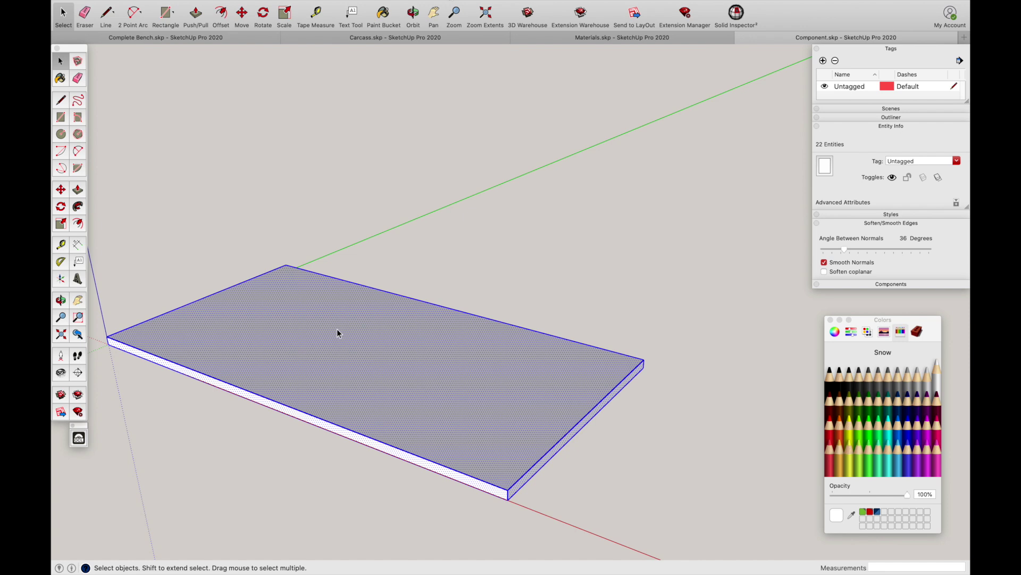
Step: Make the entire flat bottom panel a component named "Cabinet Bottom"
{"action": "left_click", "coordinate": [425, 244]}
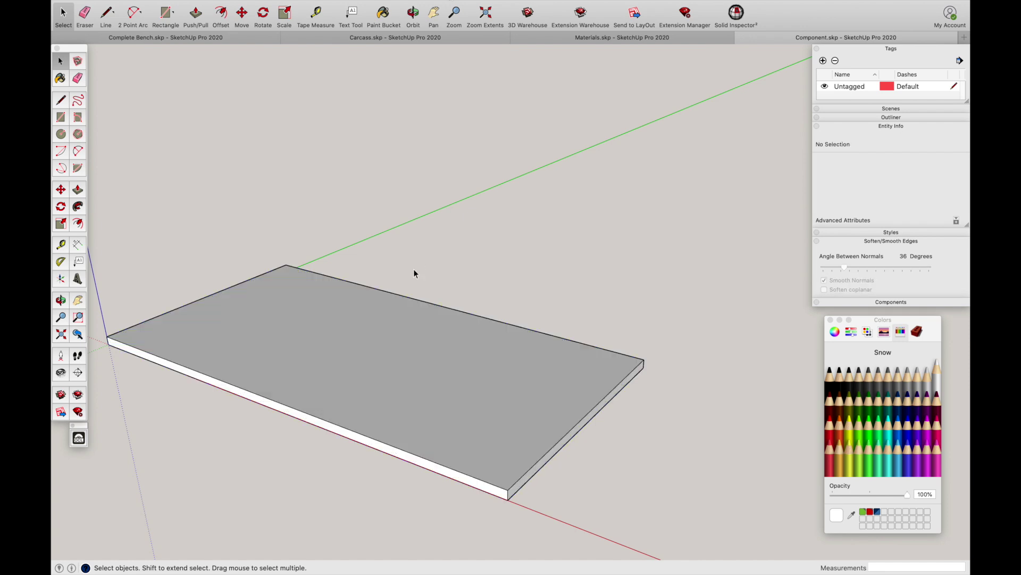
{"action": "triple_click", "coordinate": [347, 351]}
{"action": "right_click", "coordinate": [349, 351]}
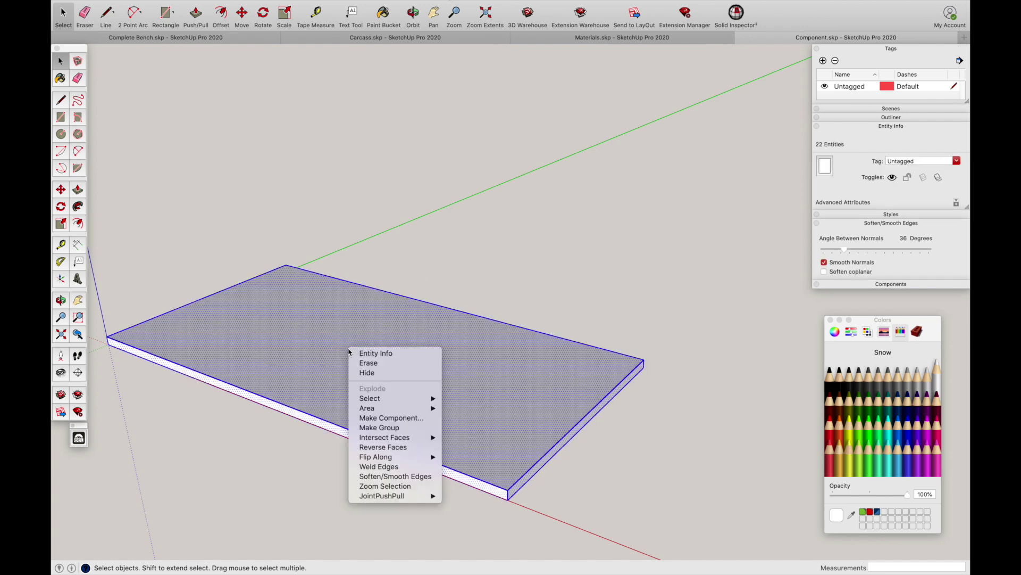
{"action": "left_click", "coordinate": [394, 418]}
{"action": "key", "text": "BackSpace"}
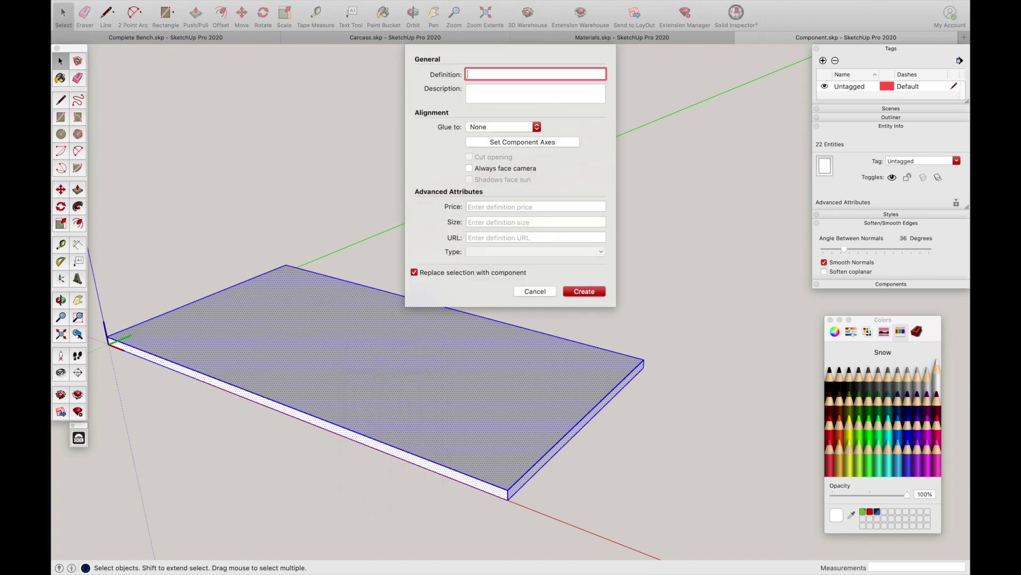
{"action": "type", "text": "Cabinet B"}
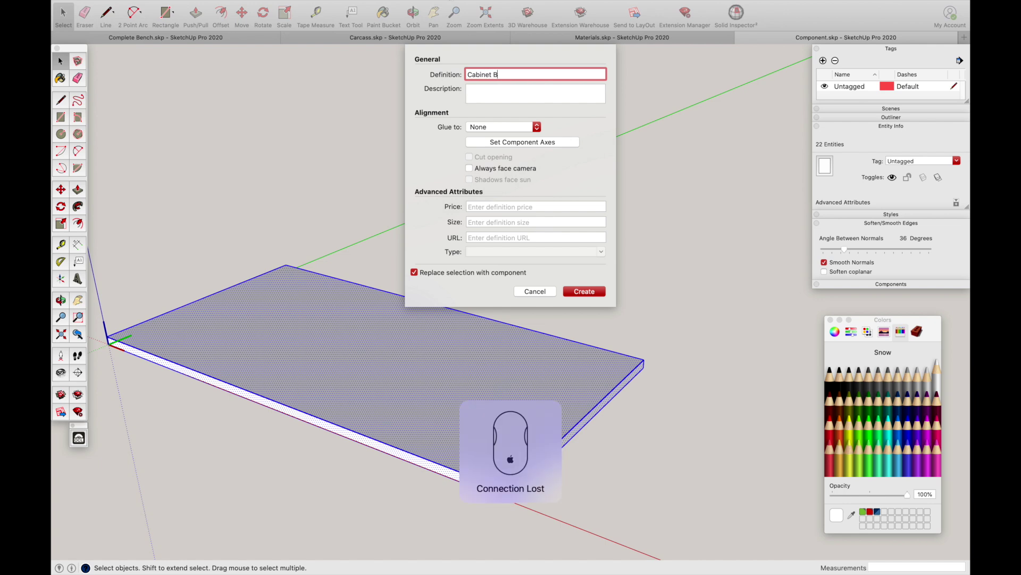
{"action": "type", "text": "ottom"}
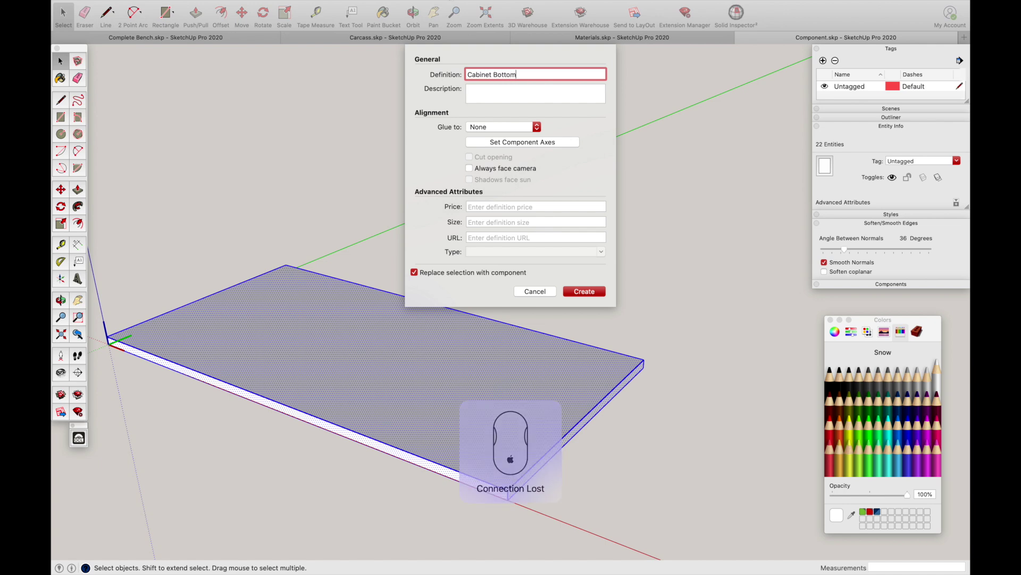
{"action": "key", "text": "Return"}
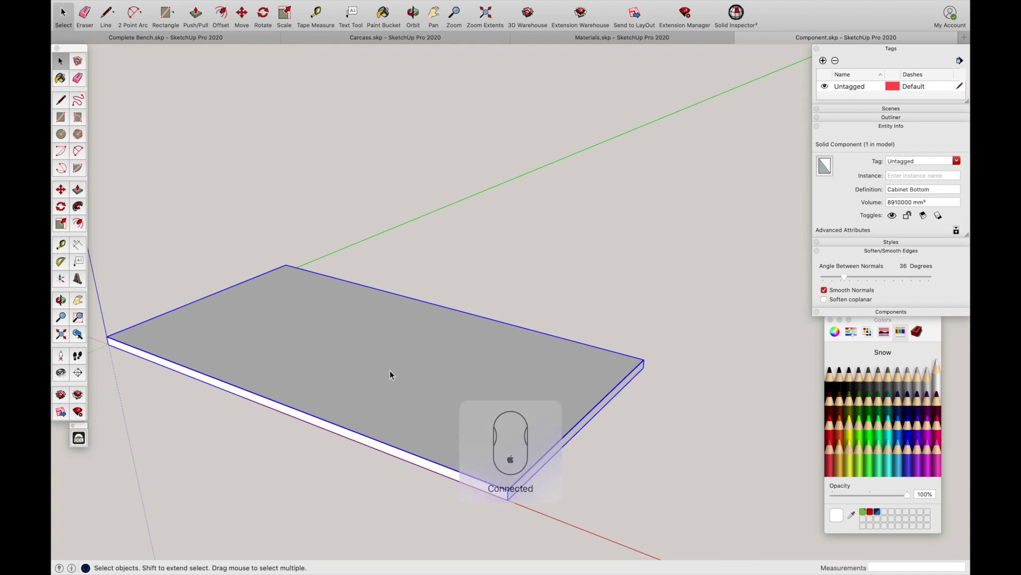
Step: Draw a 500 x 18 mm rectangle on the cabinet bottom's upper face, along the short edge farthest from the origin
{"action": "key", "text": "o"}
{"action": "left_click_drag", "start_coordinate": [419, 367], "coordinate": [353, 404]}
{"action": "key", "text": "space"}
{"action": "scroll", "coordinate": [379, 403], "scroll_direction": "down", "scroll_amount": 1}
{"action": "scroll", "coordinate": [379, 403], "scroll_direction": "down", "scroll_amount": 1}
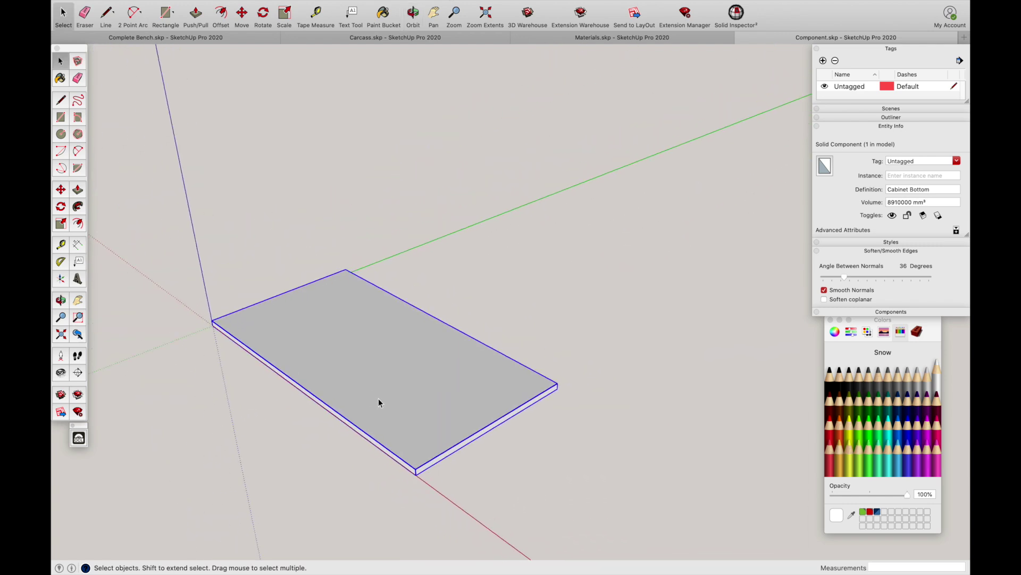
{"action": "left_click", "coordinate": [62, 118]}
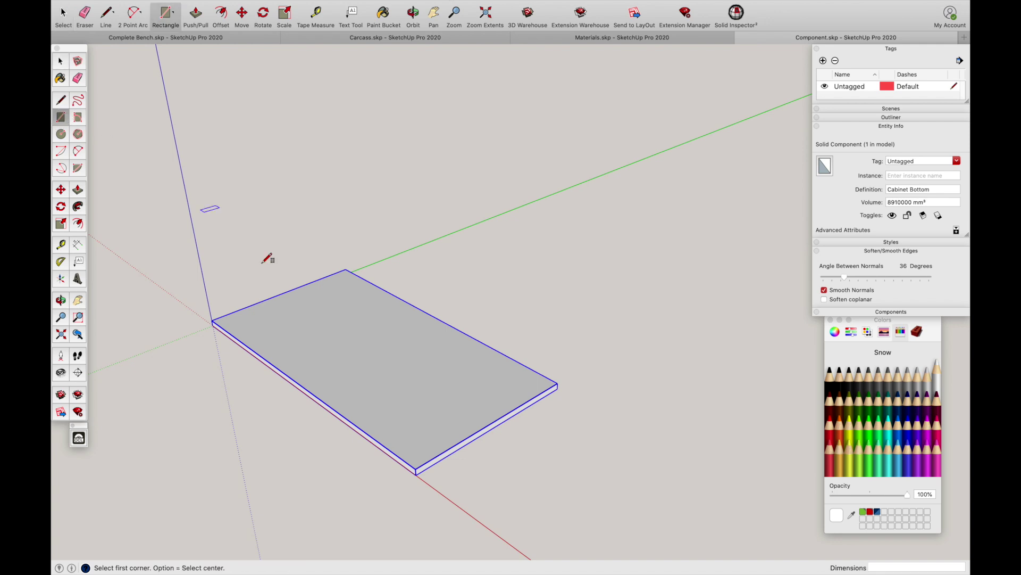
{"action": "left_click", "coordinate": [416, 469]}
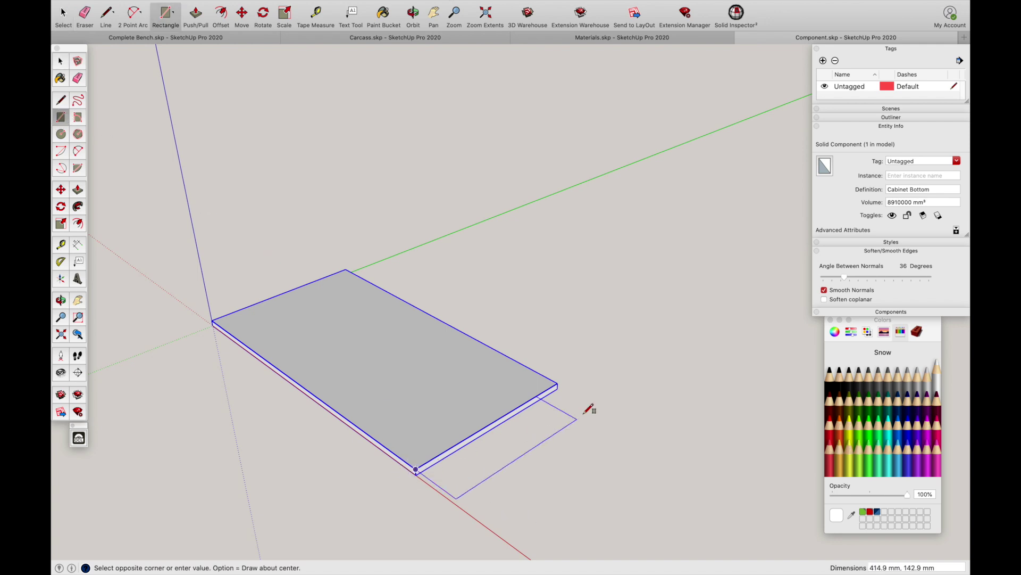
{"action": "left_click", "coordinate": [554, 378]}
{"action": "scroll", "coordinate": [503, 396], "scroll_direction": "up", "scroll_amount": 1}
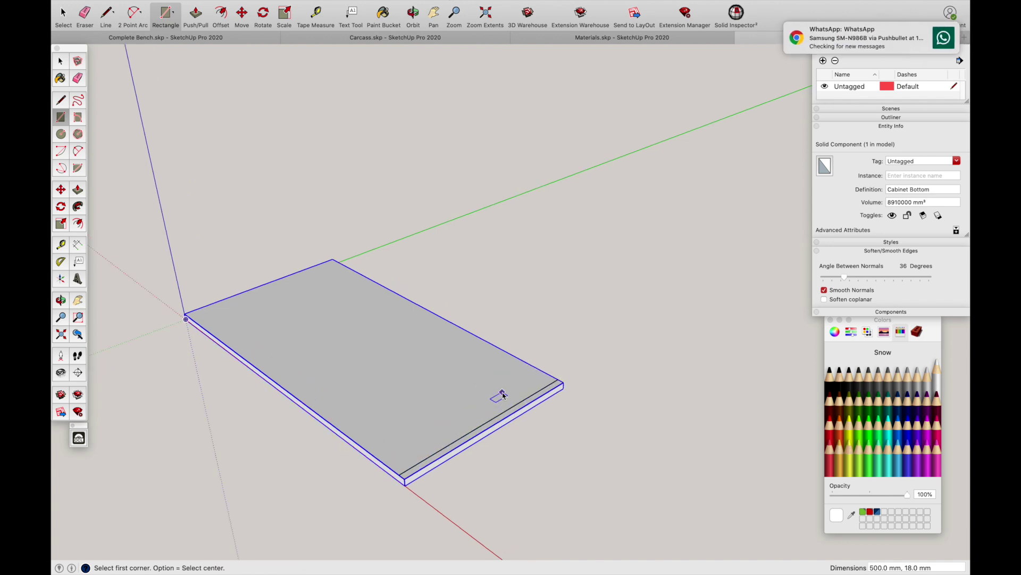
Step: Push/Pull the narrow rectangle on the cabinet bottom upward by 524 mm to form a side panel
{"action": "key", "text": "p"}
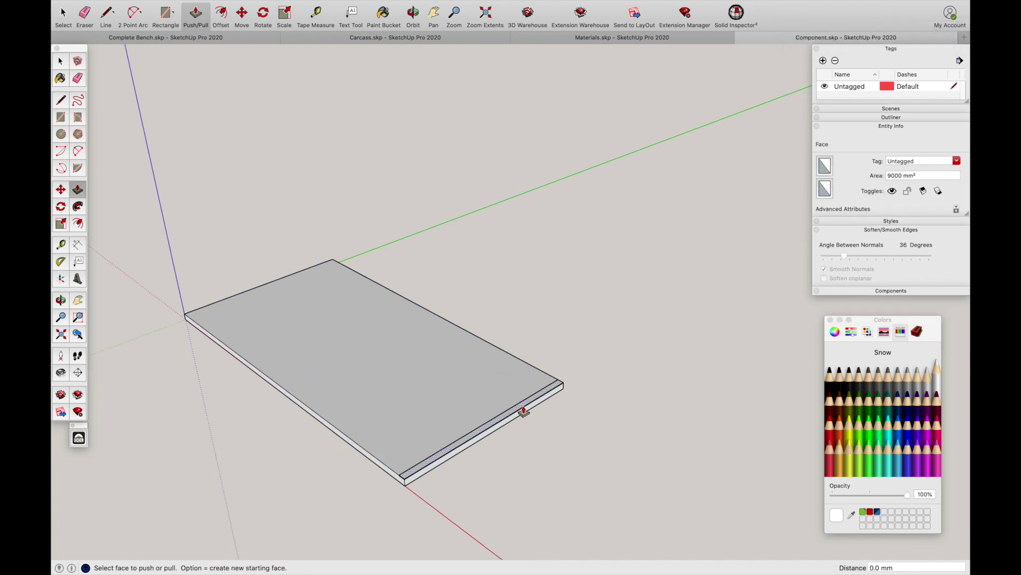
{"action": "left_click", "coordinate": [524, 411]}
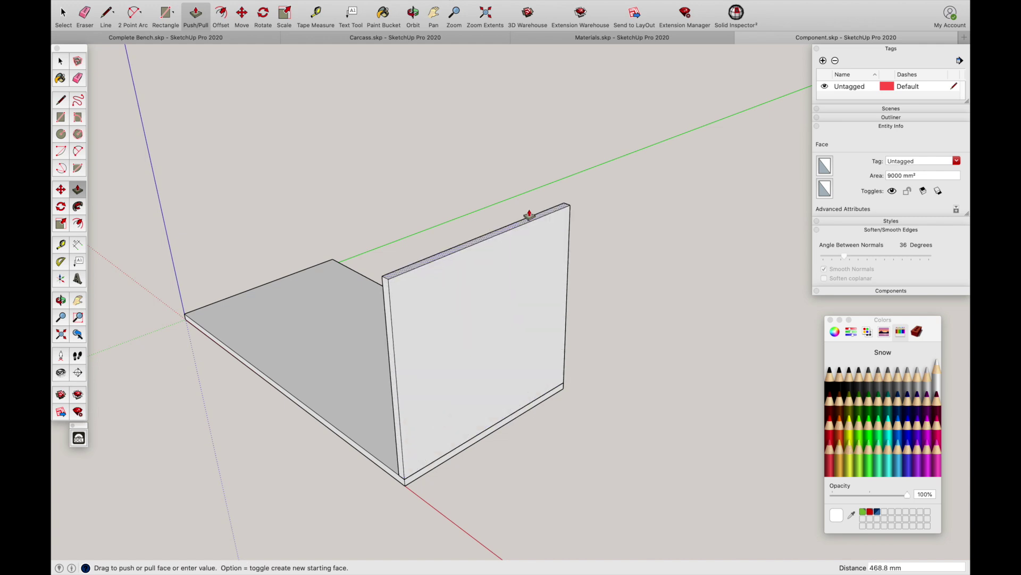
{"action": "type", "text": "524"}
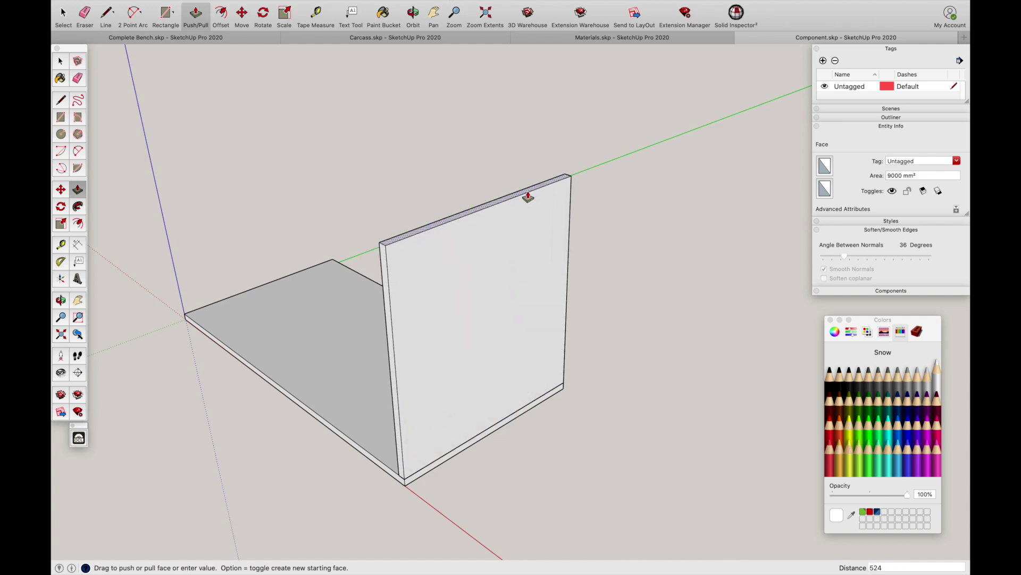
{"action": "key", "text": "Return"}
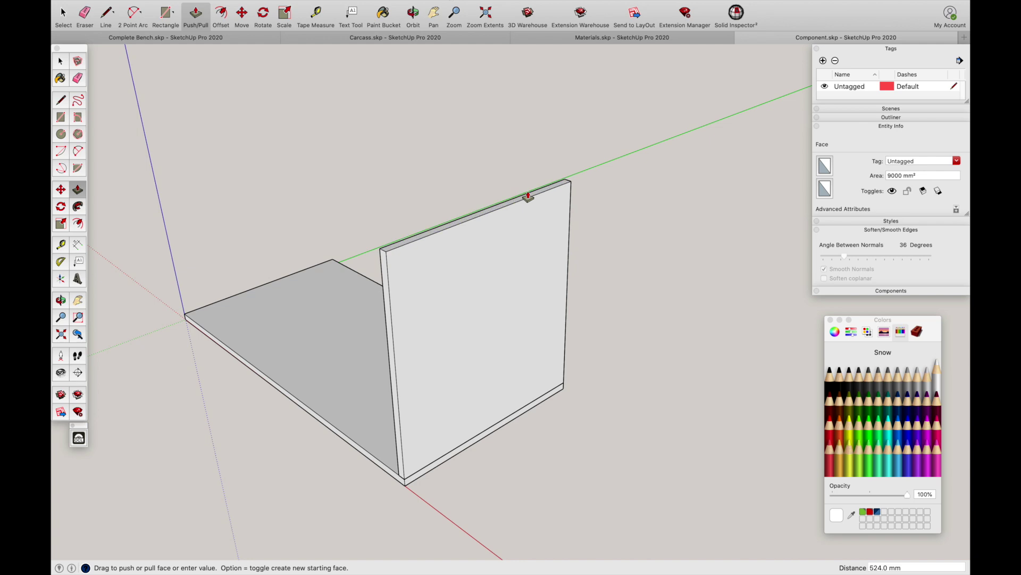
Step: Make the entire upright side panel a component named "Cabinet Side"
{"action": "key", "text": "space"}
{"action": "triple_click", "coordinate": [530, 230]}
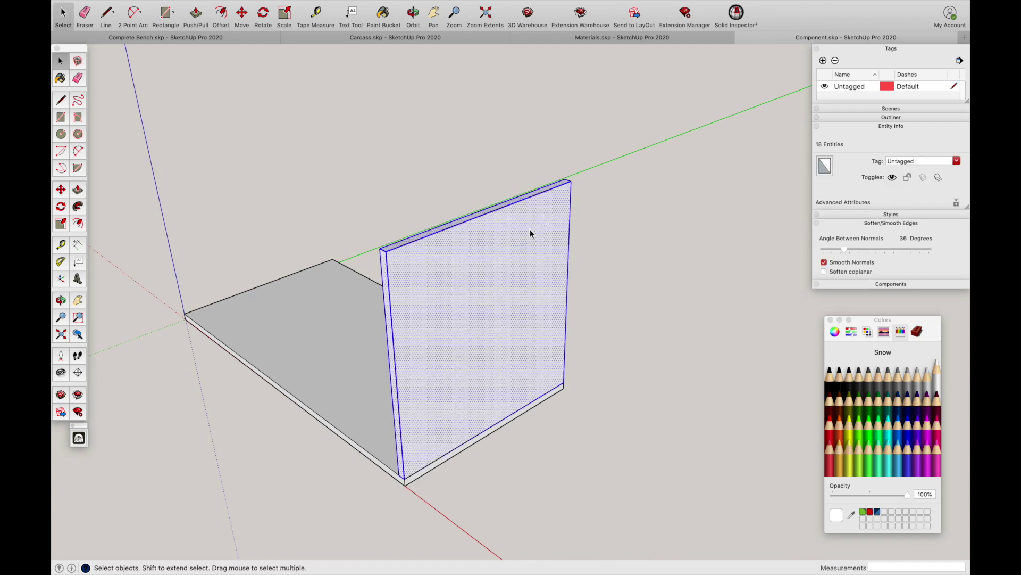
{"action": "right_click", "coordinate": [530, 231]}
{"action": "left_click", "coordinate": [585, 298]}
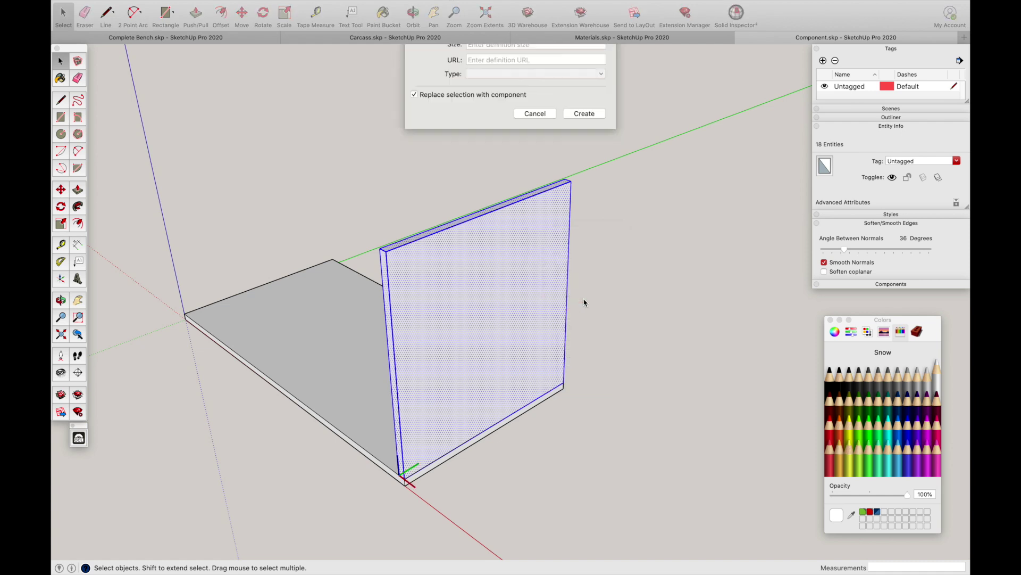
{"action": "type", "text": "Ca"}
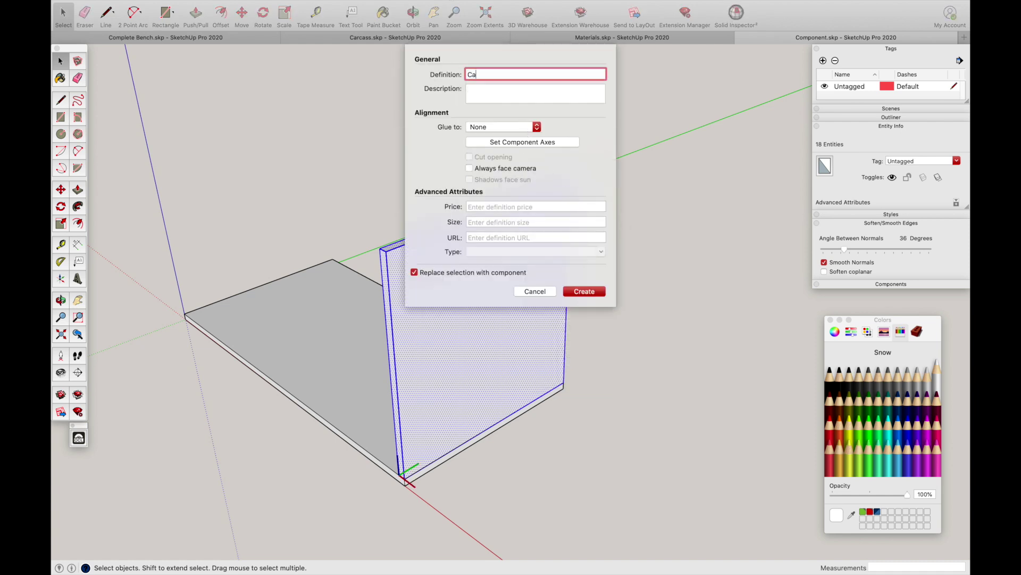
{"action": "type", "text": "binet Side"}
{"action": "key", "text": "Return"}
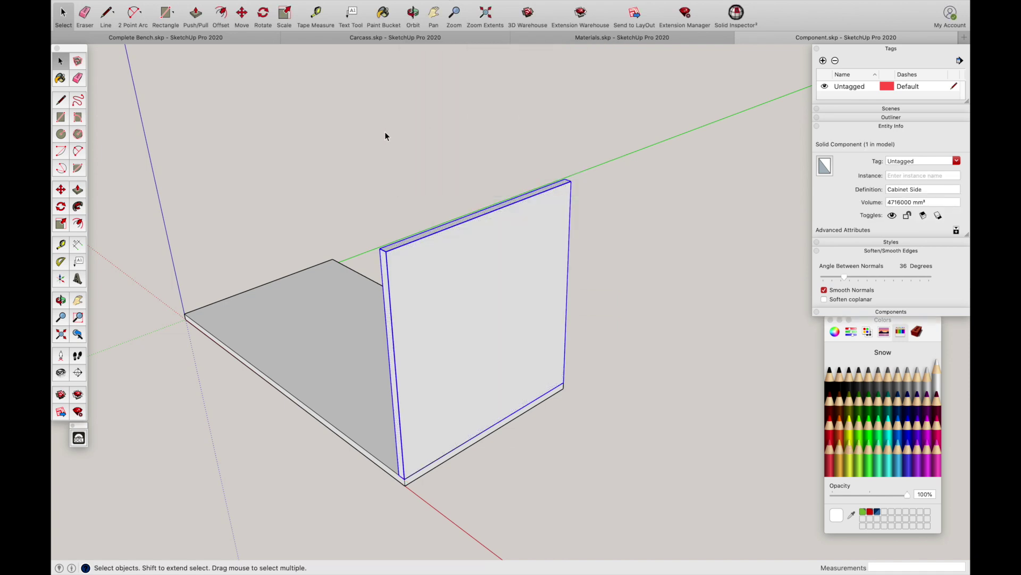
Step: Unhide all hidden geometry in the model to bring back the cabinet's back panel
{"action": "mouse_move", "coordinate": [180, 61]}
{"action": "left_click", "coordinate": [150, 6]}
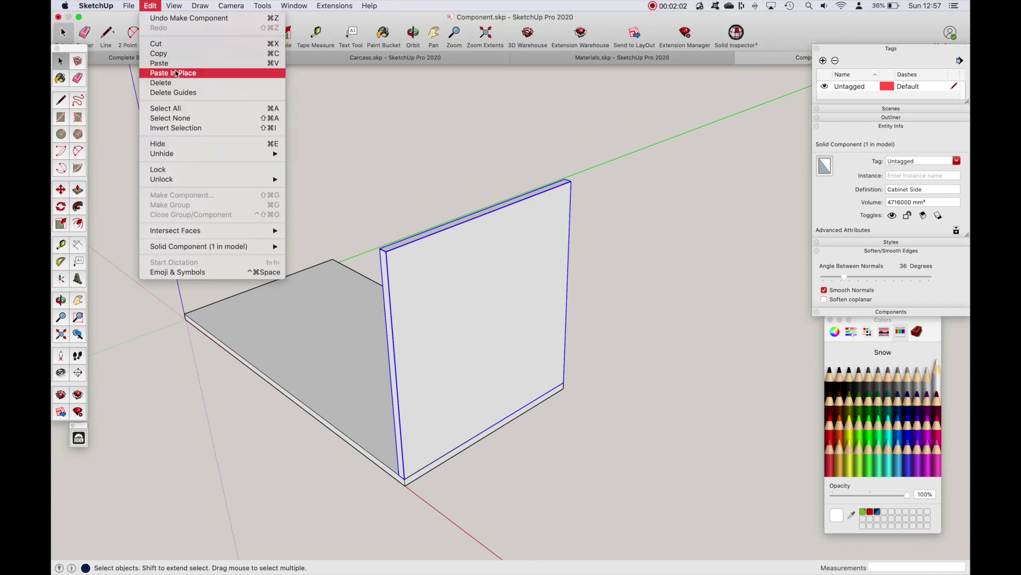
{"action": "mouse_move", "coordinate": [194, 154]}
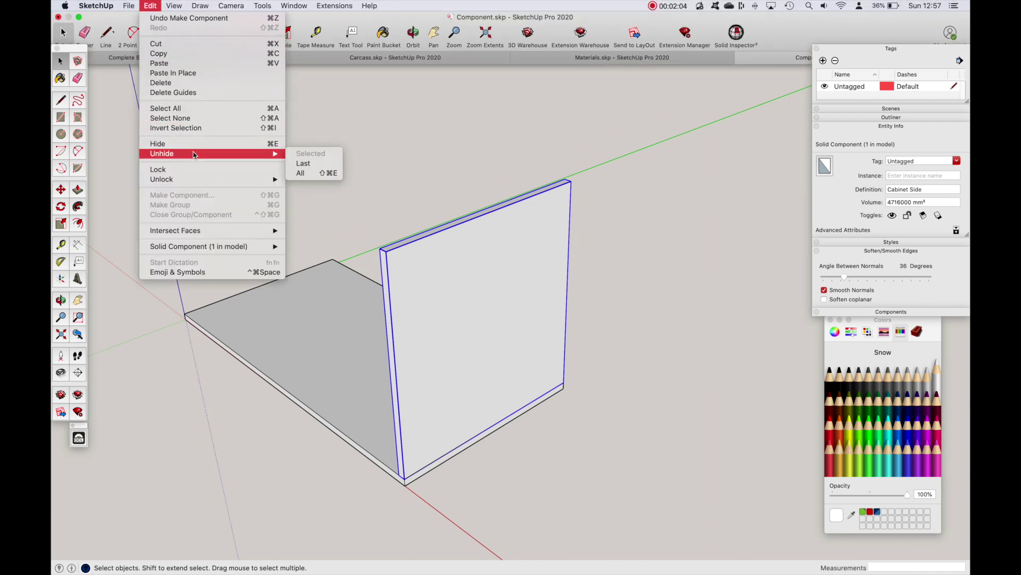
{"action": "left_click", "coordinate": [324, 177]}
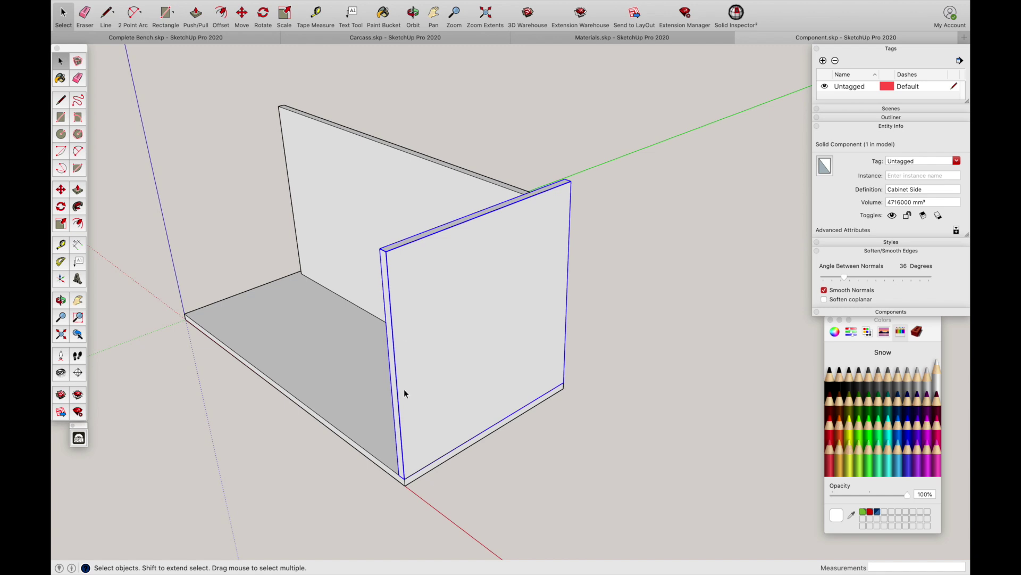
Step: Copy the Cabinet Side component along the front edge to the opposite end of the cabinet bottom with the Move tool
{"action": "middle_click_drag", "start_coordinate": [248, 369], "coordinate": [376, 319]}
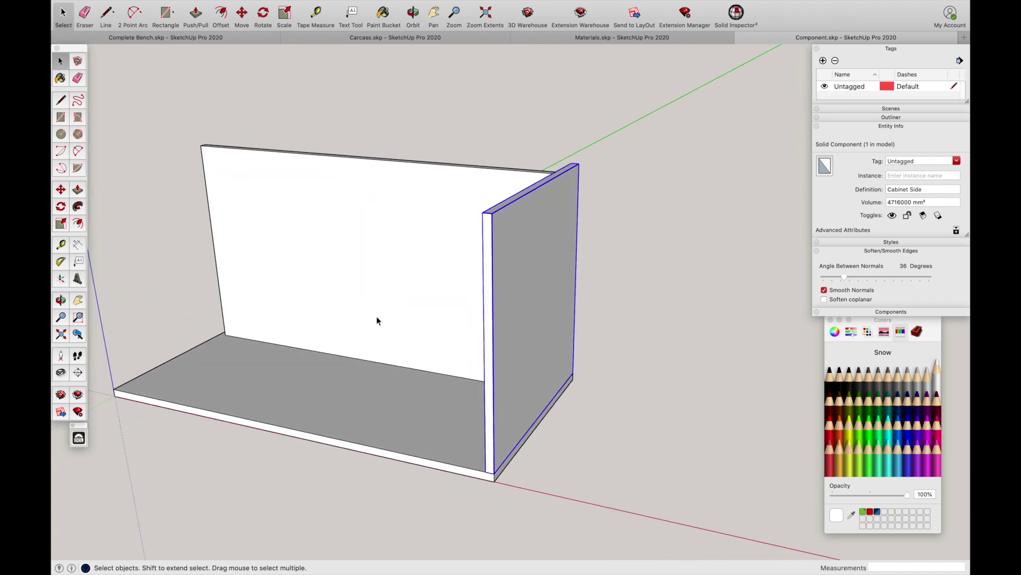
{"action": "key", "text": "m"}
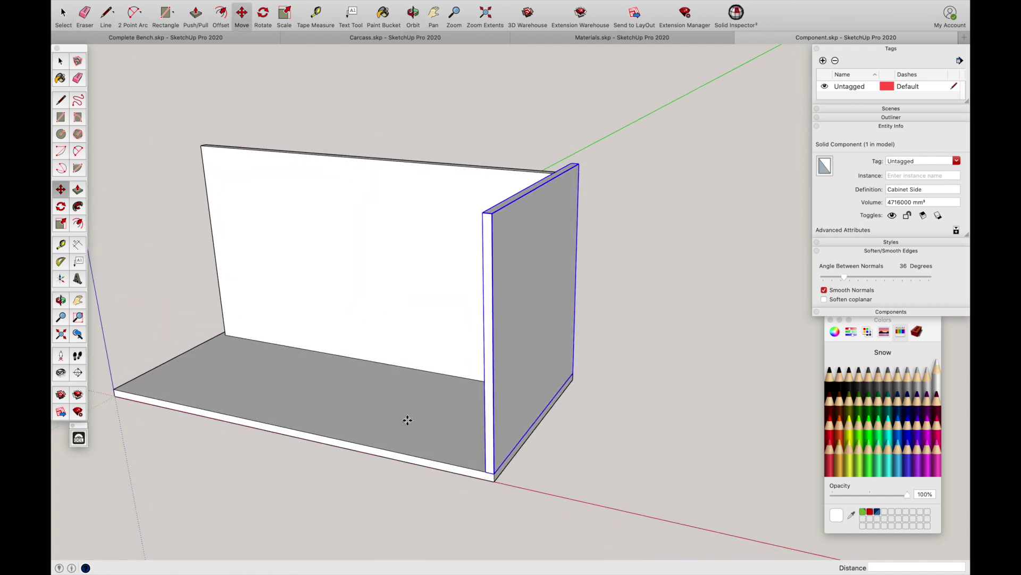
{"action": "left_click", "coordinate": [487, 471]}
{"action": "key", "text": "alt"}
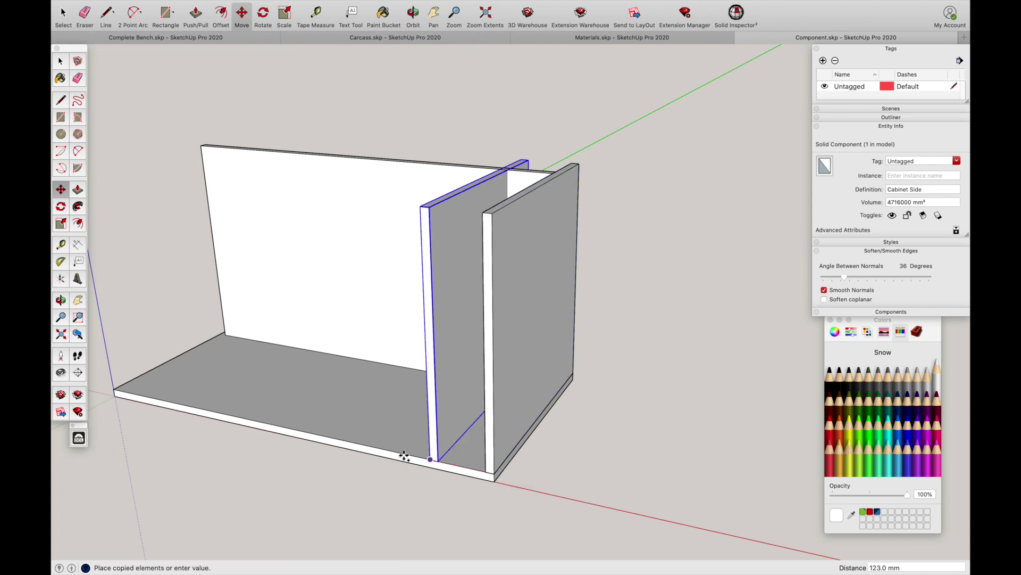
{"action": "left_click", "coordinate": [115, 392]}
{"action": "scroll", "coordinate": [260, 444], "scroll_direction": "down", "scroll_amount": 3}
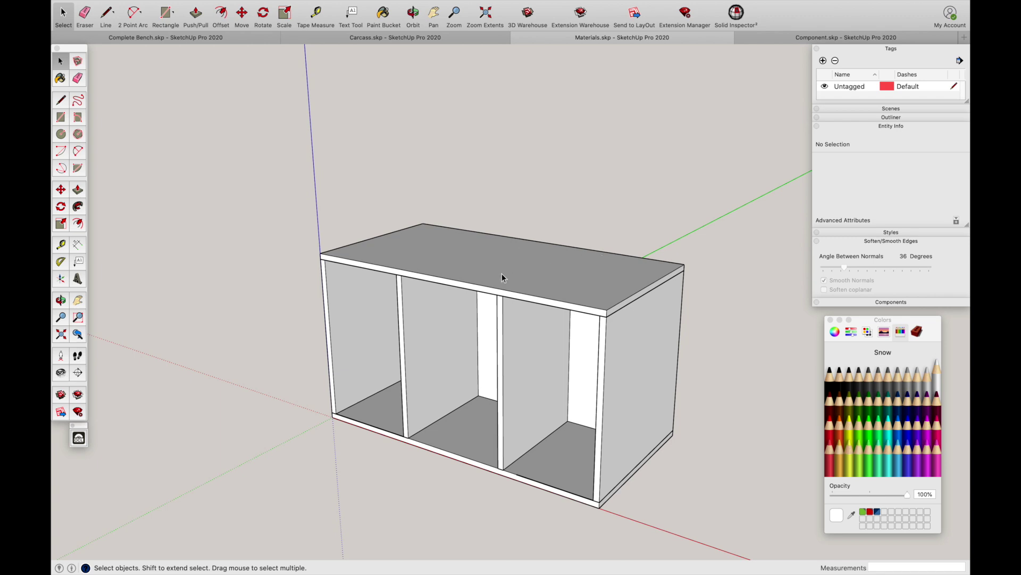
Step: Paint all the cabinet's parts together with the OSB wood material from the My Materials collection
{"action": "scroll", "coordinate": [539, 333], "scroll_direction": "down", "scroll_amount": 2}
{"action": "left_click", "coordinate": [501, 301]}
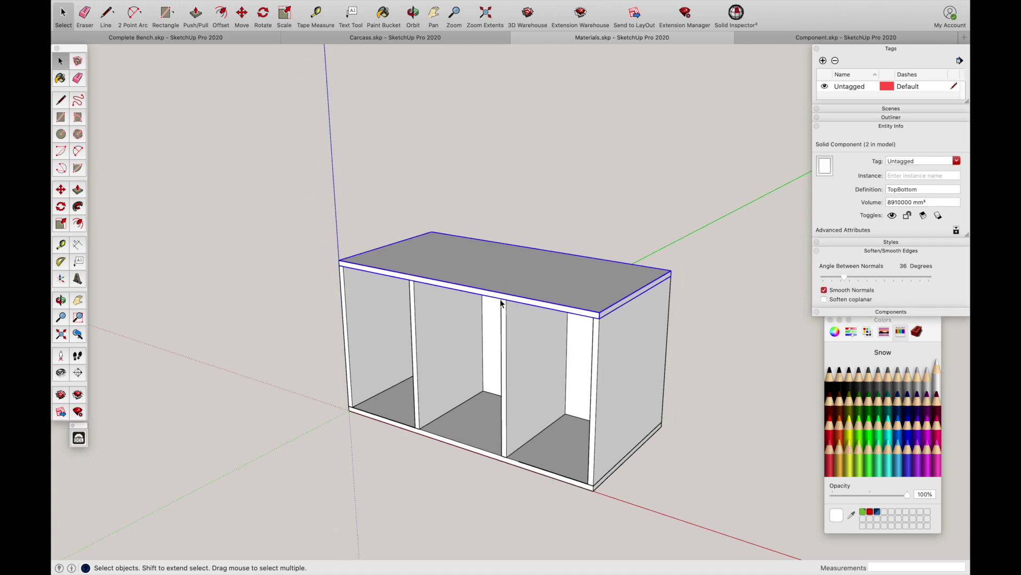
{"action": "left_click_drag", "start_coordinate": [286, 151], "coordinate": [723, 527]}
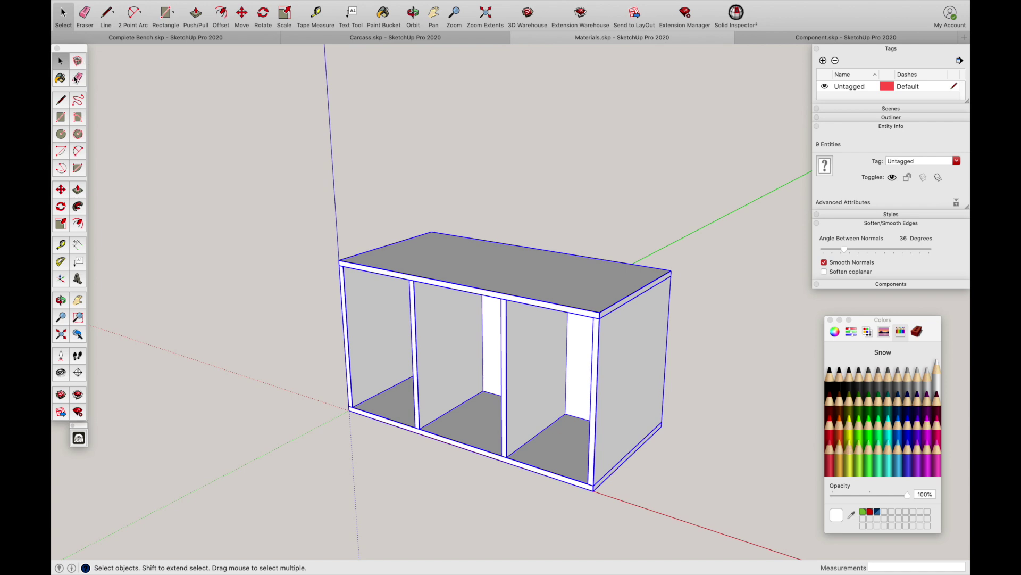
{"action": "left_click", "coordinate": [60, 79]}
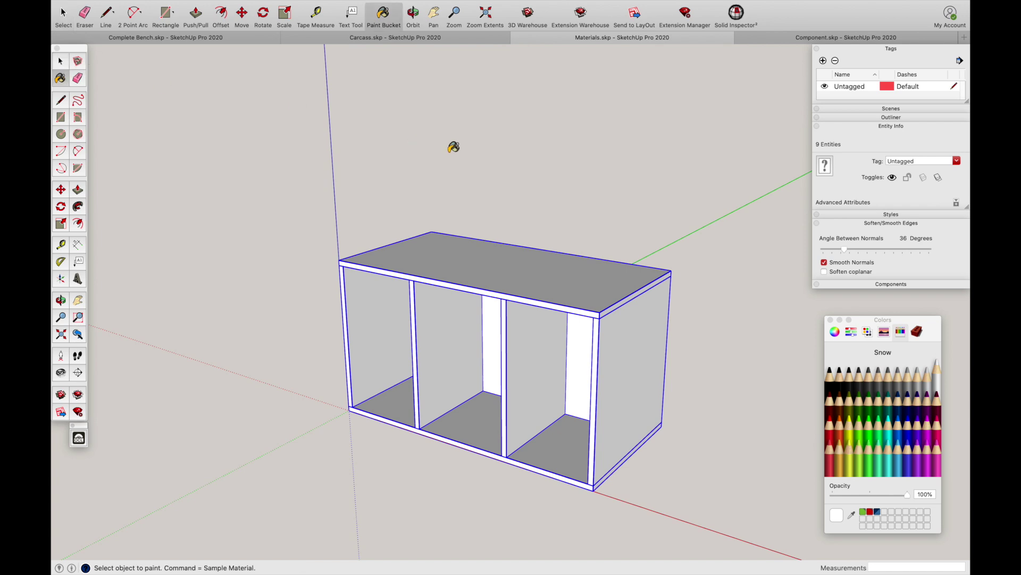
{"action": "left_click", "coordinate": [915, 334]}
{"action": "left_click", "coordinate": [883, 351]}
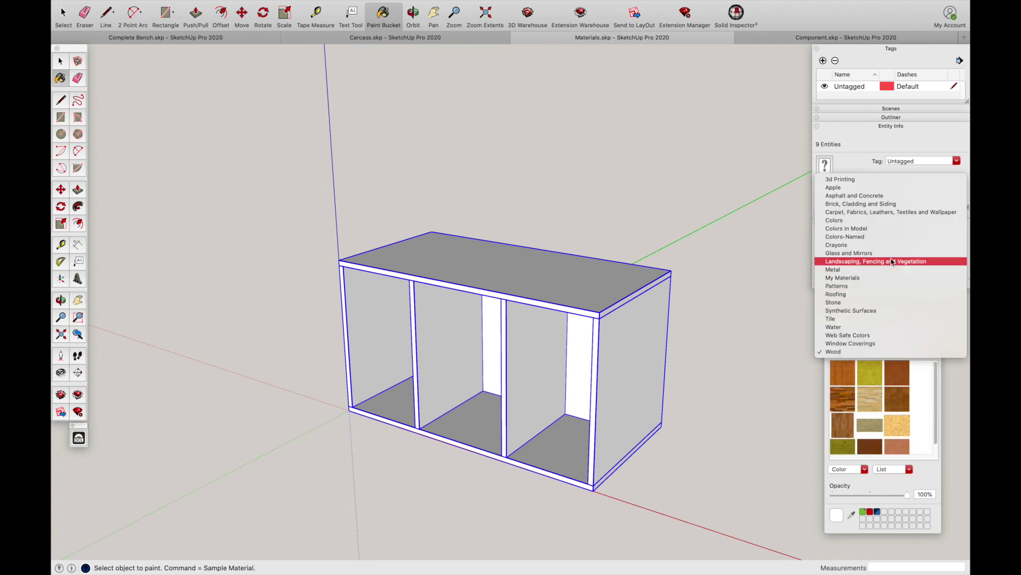
{"action": "left_click", "coordinate": [865, 281]}
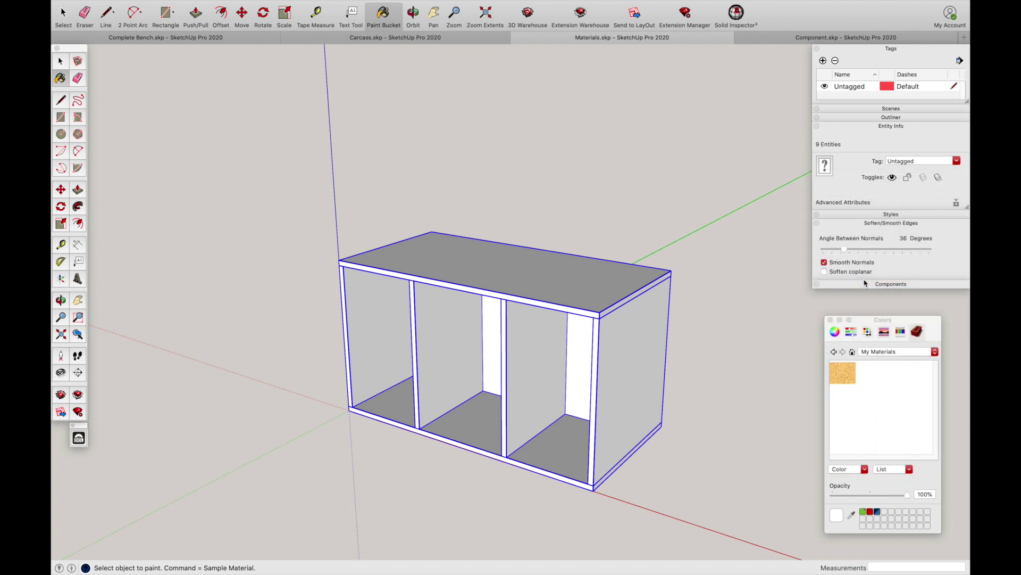
{"action": "left_click", "coordinate": [843, 379]}
{"action": "left_click", "coordinate": [567, 267]}
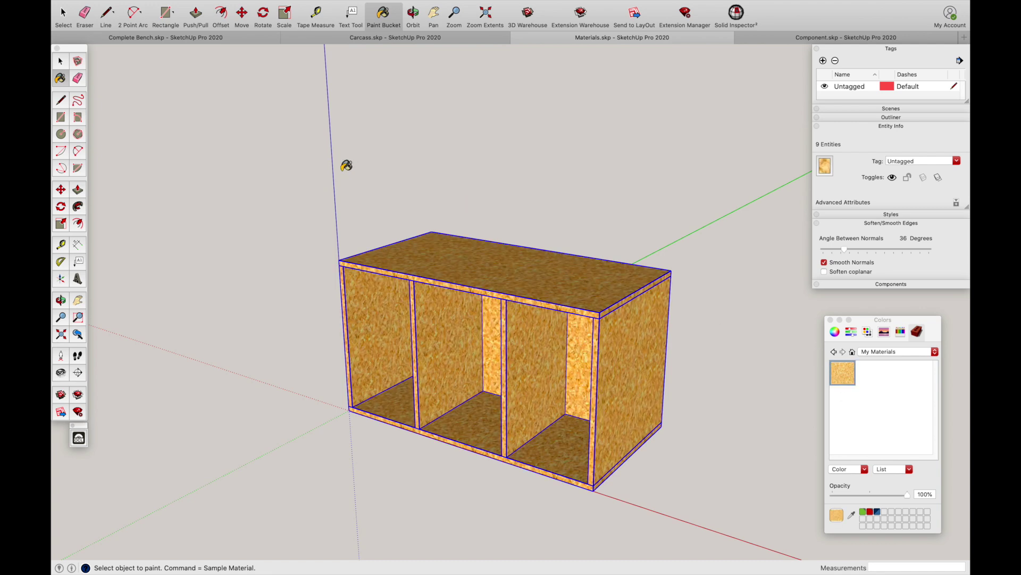
{"action": "key", "text": "space"}
{"action": "left_click", "coordinate": [330, 225]}
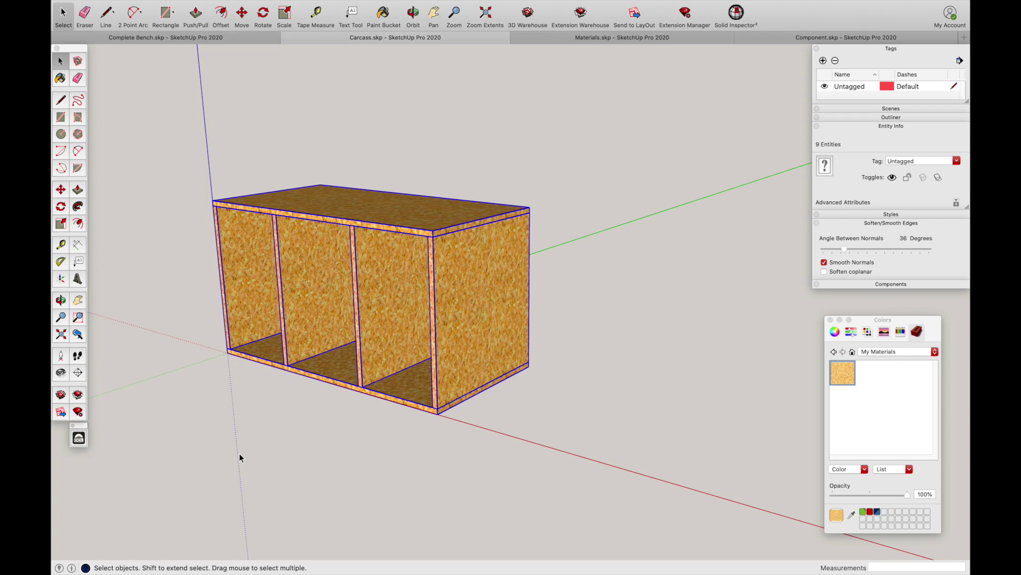
Step: Review the Wood OSB material's type, standard thicknesses, panel sizes and grain direction in OpenCutList, leaving its properties unedited
{"action": "left_click", "coordinate": [79, 438]}
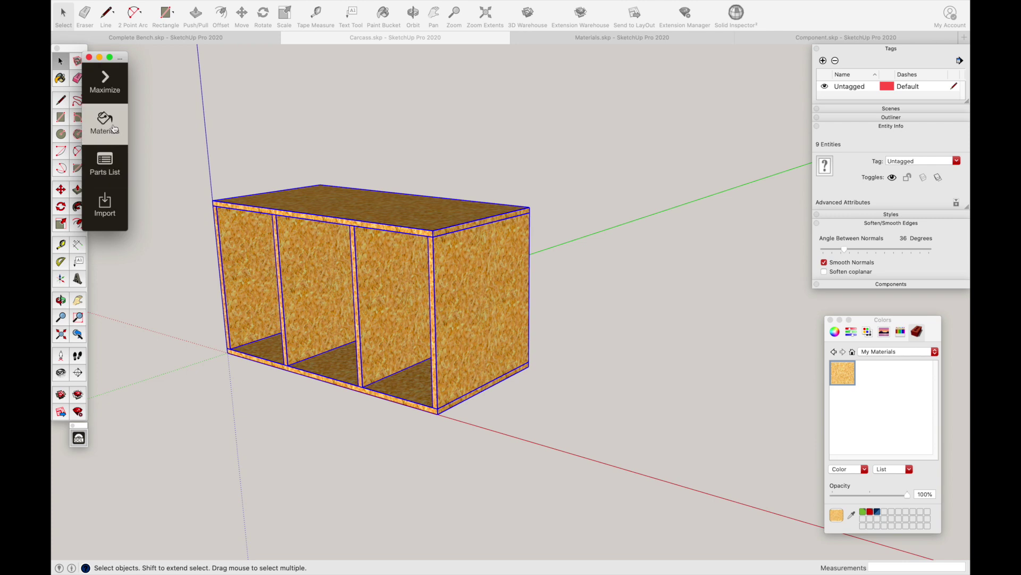
{"action": "left_click", "coordinate": [115, 130]}
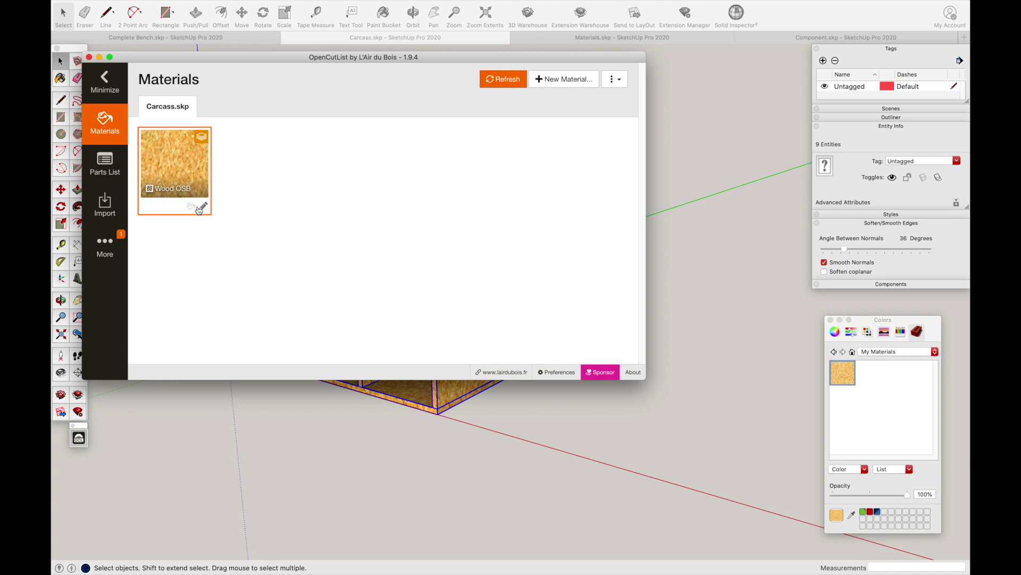
{"action": "left_click", "coordinate": [203, 206]}
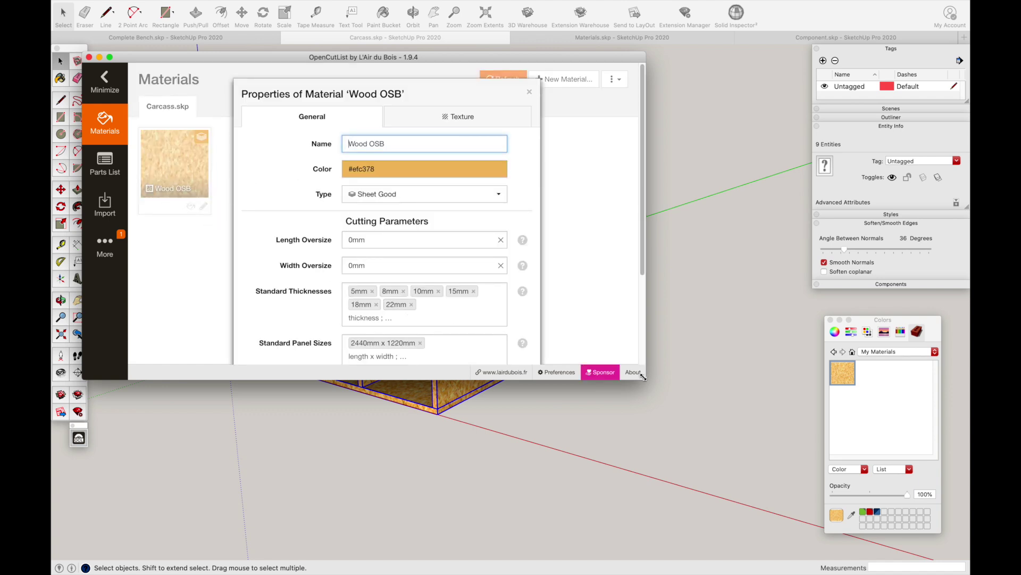
{"action": "left_click_drag", "start_coordinate": [643, 381], "coordinate": [687, 519]}
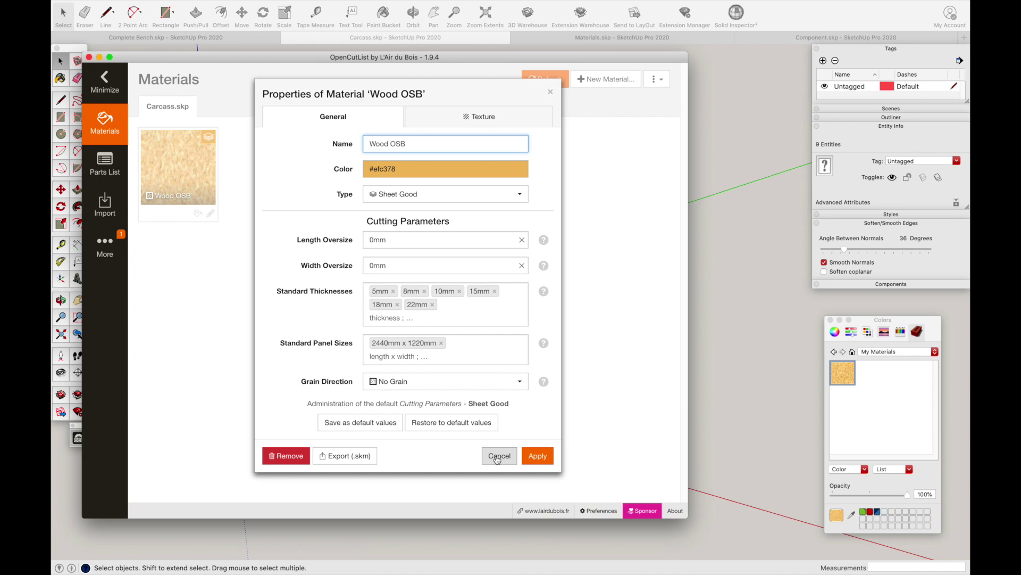
{"action": "left_click", "coordinate": [497, 459]}
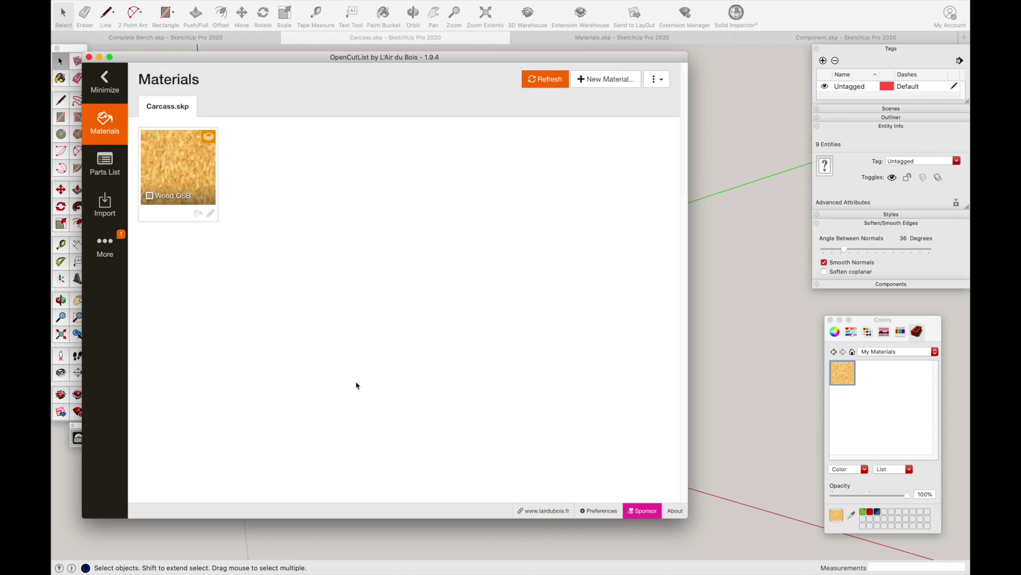
Step: Generate the parts list for the selected carcass and a cutting diagram for 18 mm Wood OSB on the 2440 x 1220 mm standard panel
{"action": "left_click", "coordinate": [100, 165]}
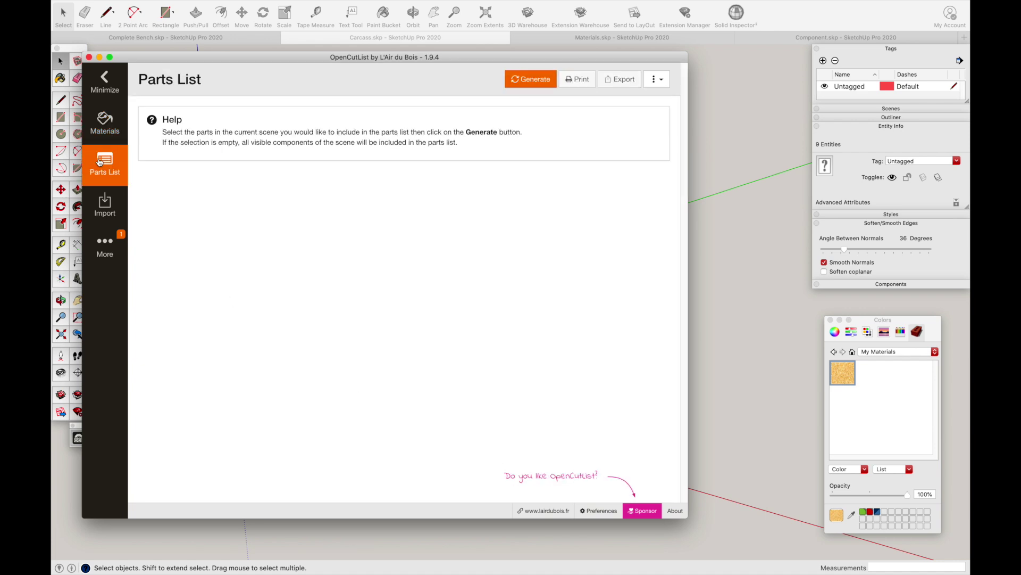
{"action": "left_click", "coordinate": [534, 79]}
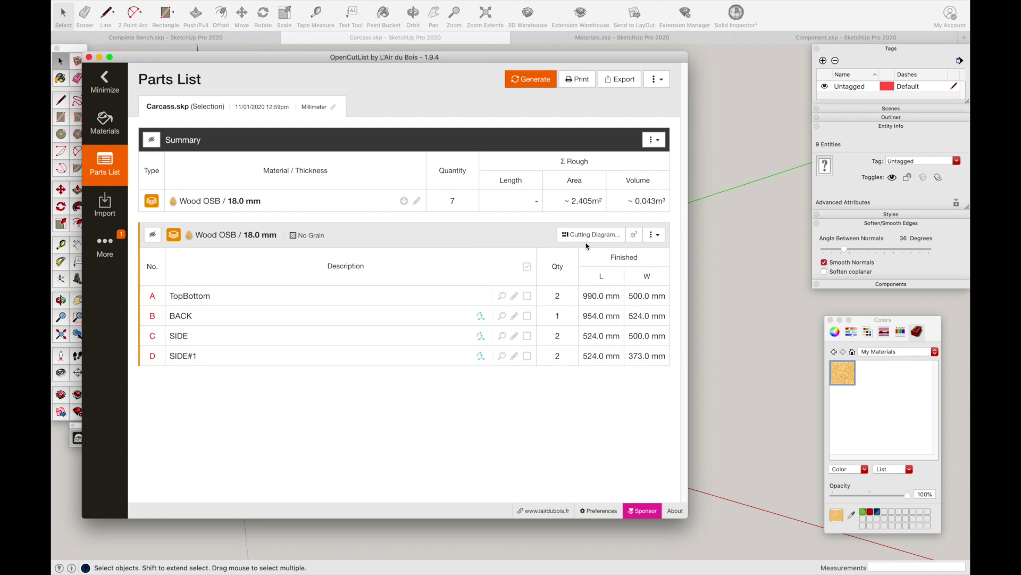
{"action": "left_click", "coordinate": [587, 235]}
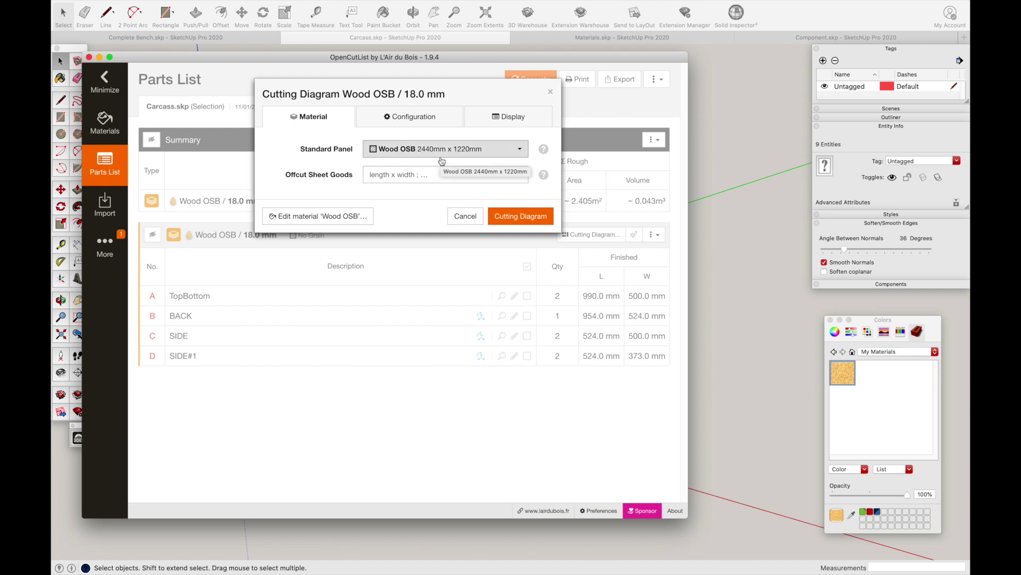
{"action": "left_click", "coordinate": [508, 216]}
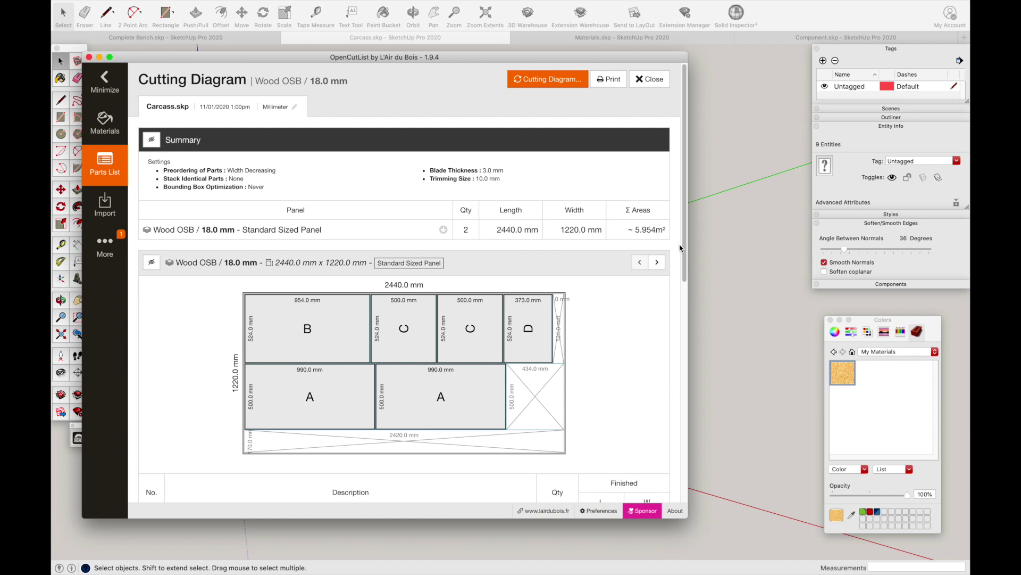
{"action": "left_click_drag", "start_coordinate": [683, 250], "coordinate": [685, 443]}
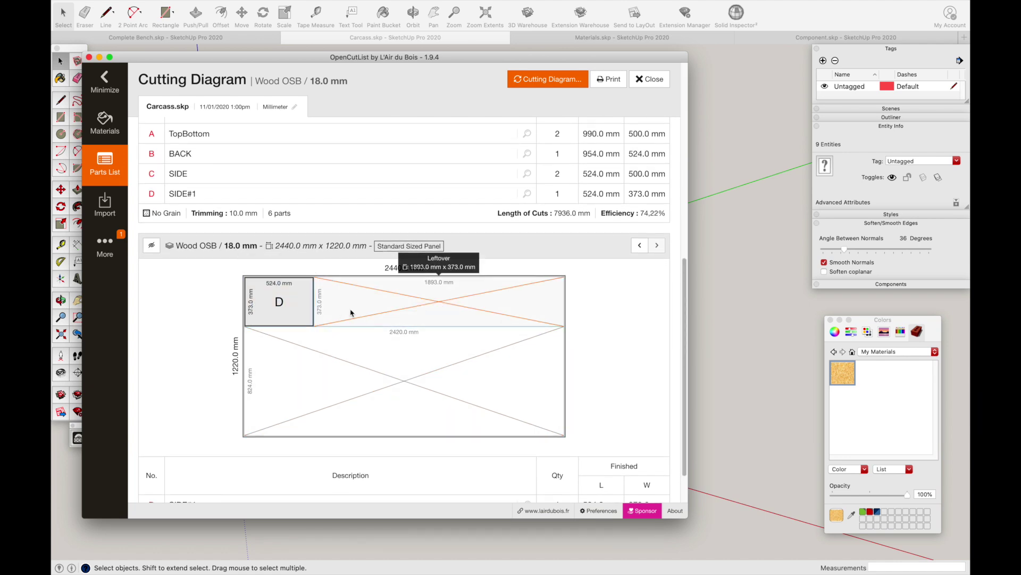
{"action": "left_click_drag", "start_coordinate": [684, 341], "coordinate": [681, 203]}
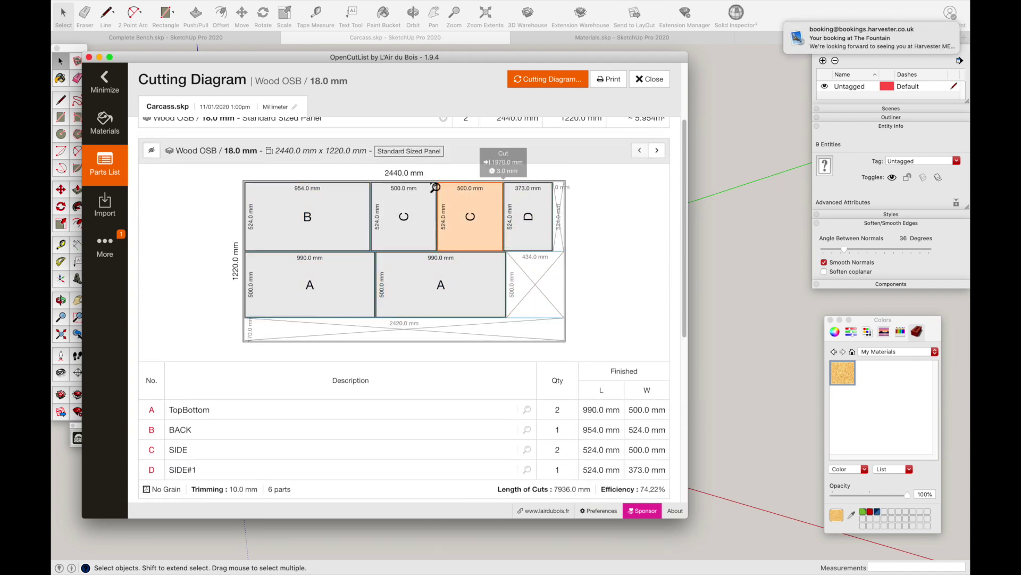
{"action": "scroll", "coordinate": [400, 310], "scroll_direction": "down", "scroll_amount": 6}
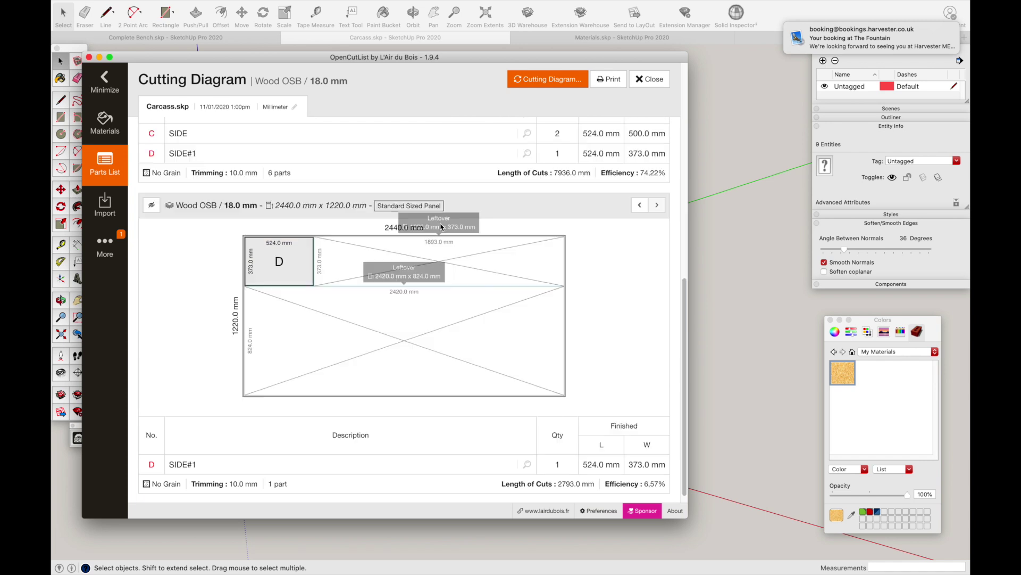